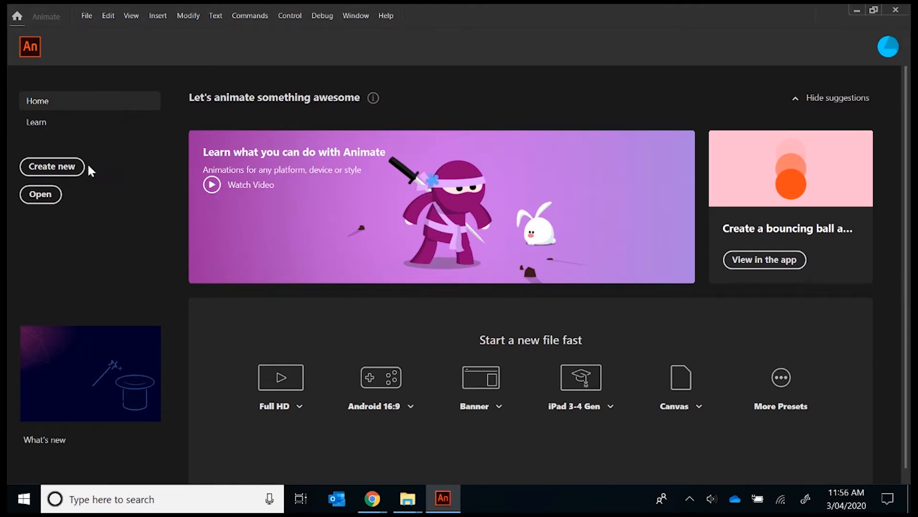
- Start a new document, then switch to File Explorer and look up the Level image's pixel dimensions in its properties
left_click(57, 167)
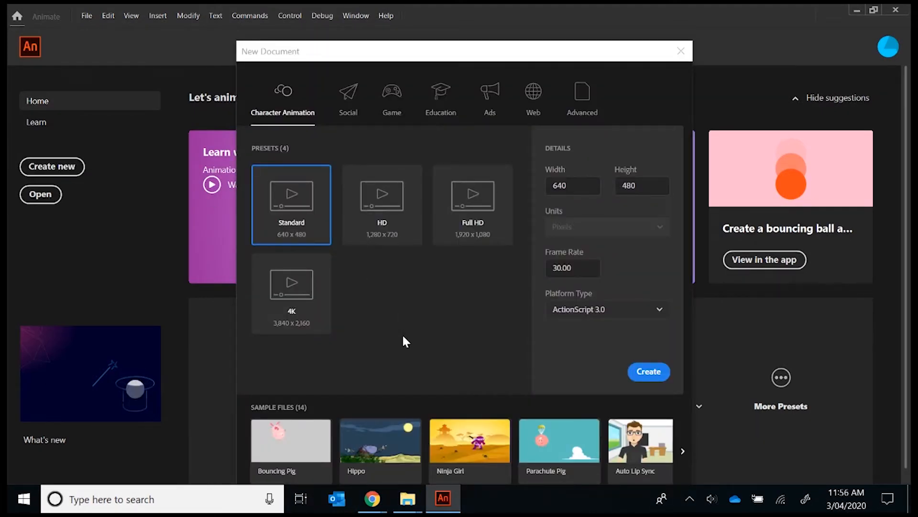
mouse_move(407, 498)
left_click(371, 456)
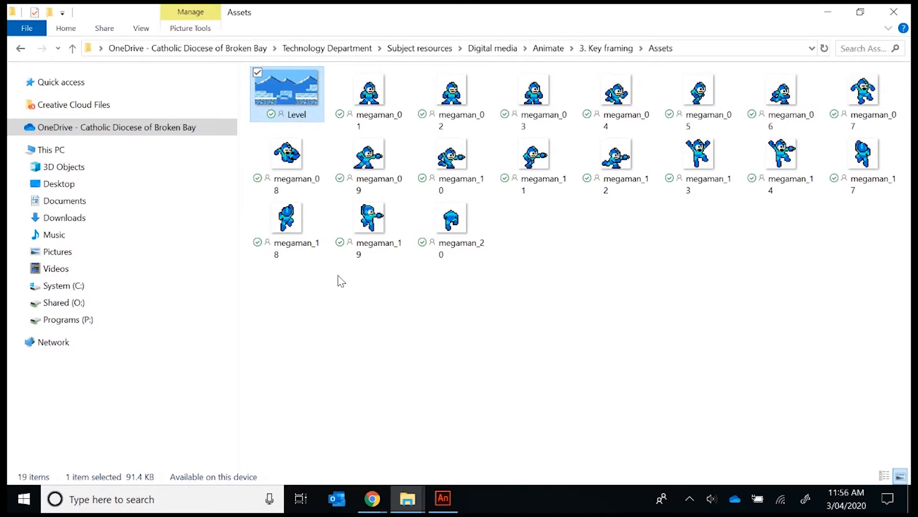
right_click(294, 97)
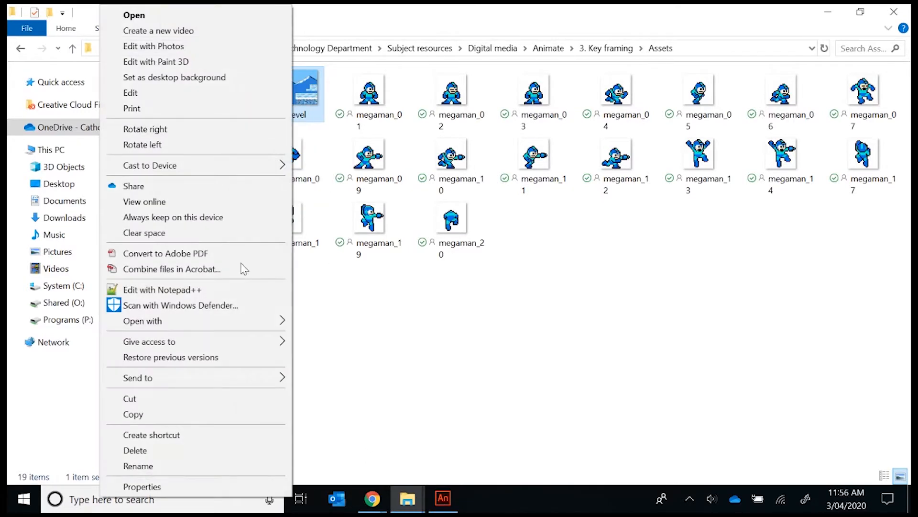
left_click(174, 485)
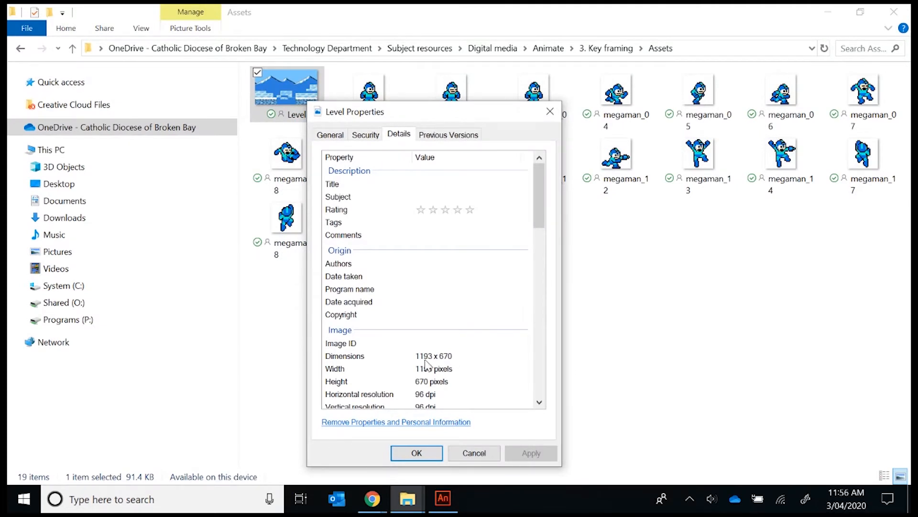
- Switch back to Animate and create the document with a width of 1193 and a height of 670 pixels
left_click(444, 503)
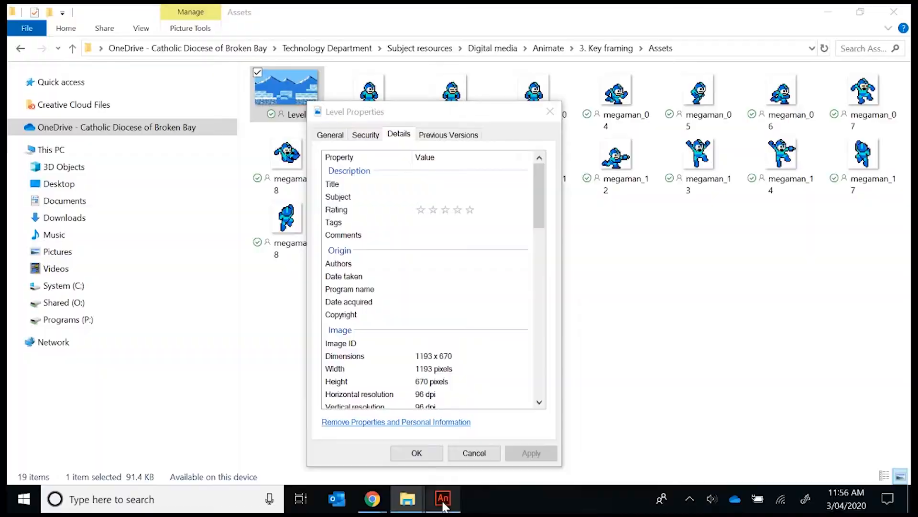
left_click(582, 188)
type("1")
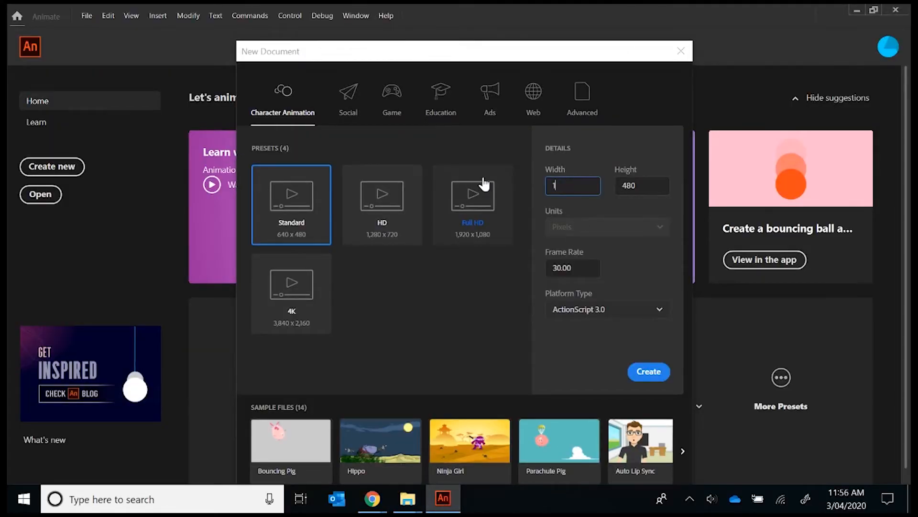
type("193")
left_click(617, 191)
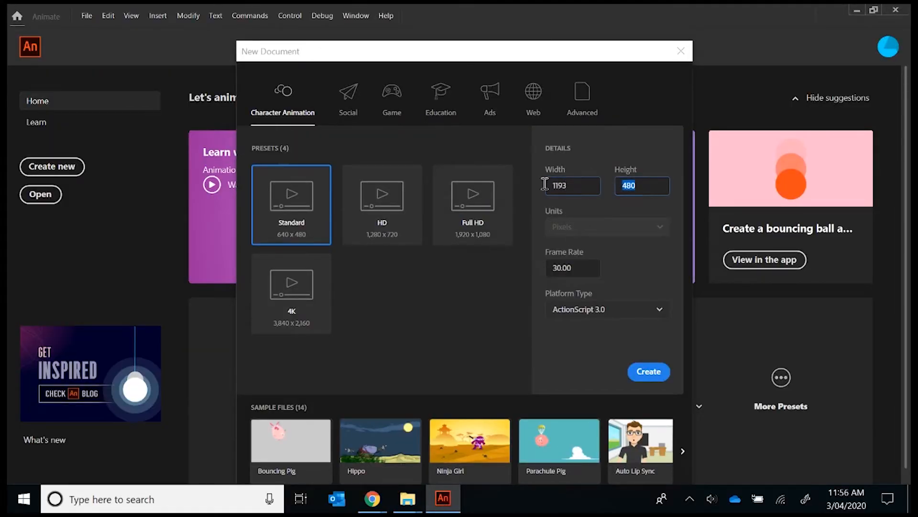
type("670")
left_click(657, 375)
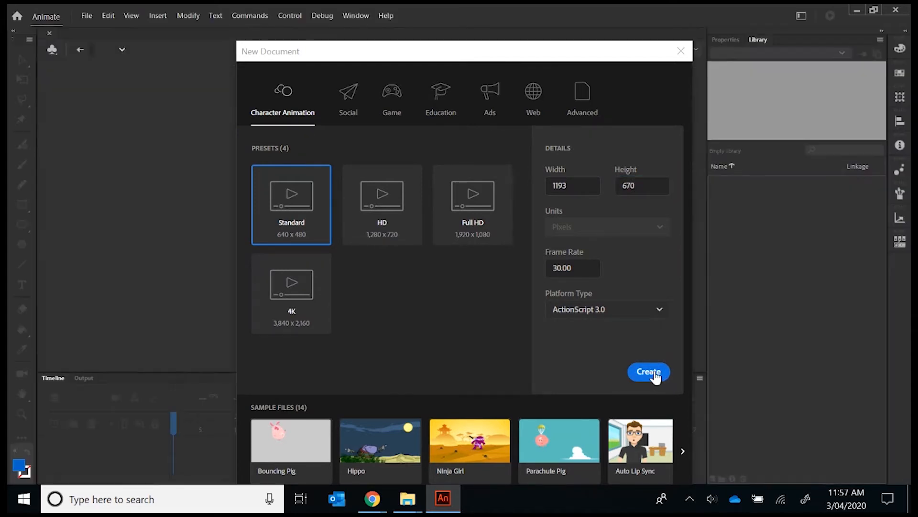
- Import the Level image from the Assets folder to the stage
left_click(86, 16)
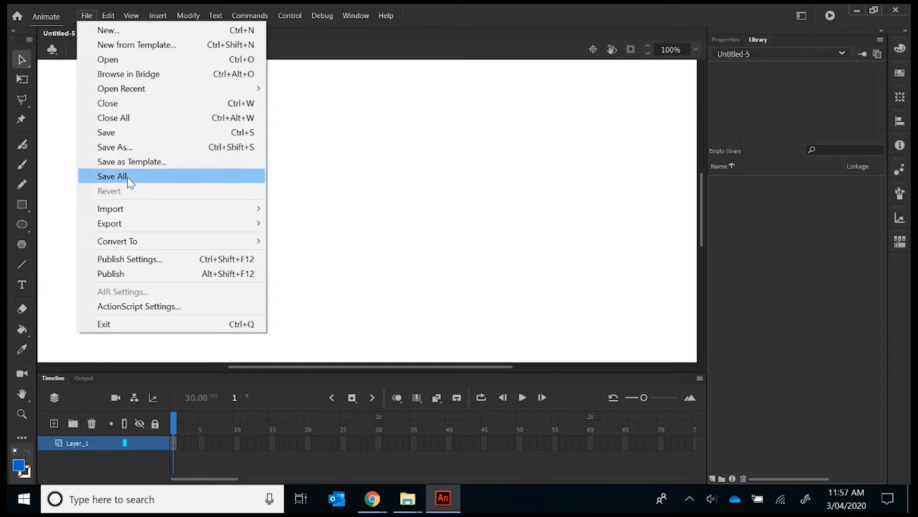
mouse_move(140, 215)
left_click(307, 209)
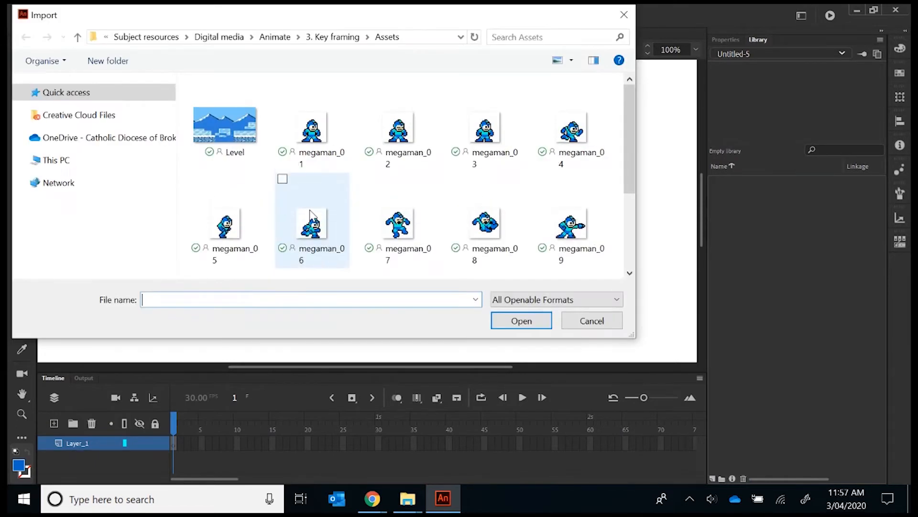
double_click(238, 127)
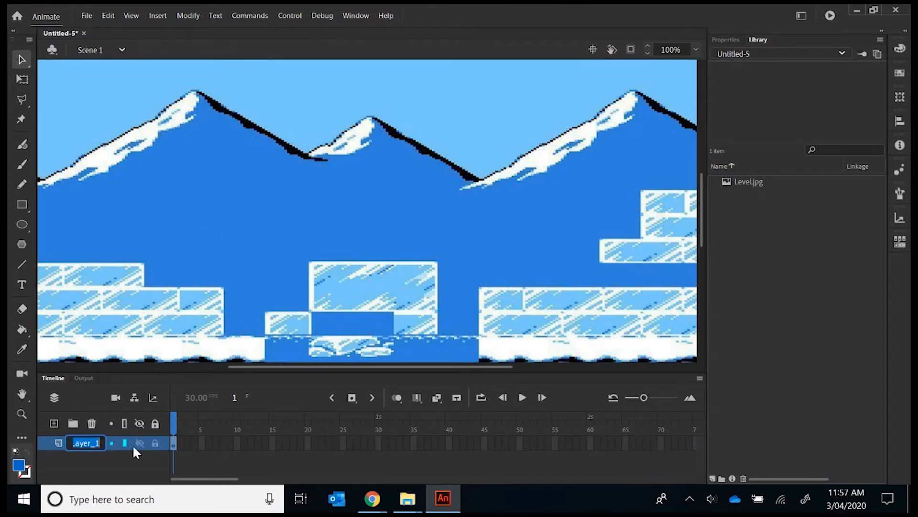
- Rename the background image's layer as Level
type("Ba")
key("BackSpace")
key("BackSpace")
type("Level")
key("Return")
- Extend the Level layer by inserting a frame at frame 120
left_click_drag(208, 479, 287, 480)
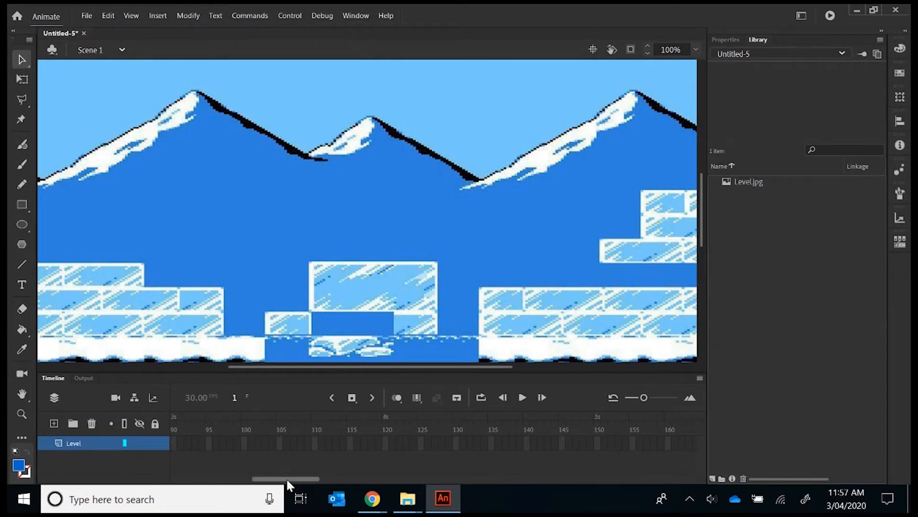
right_click(389, 443)
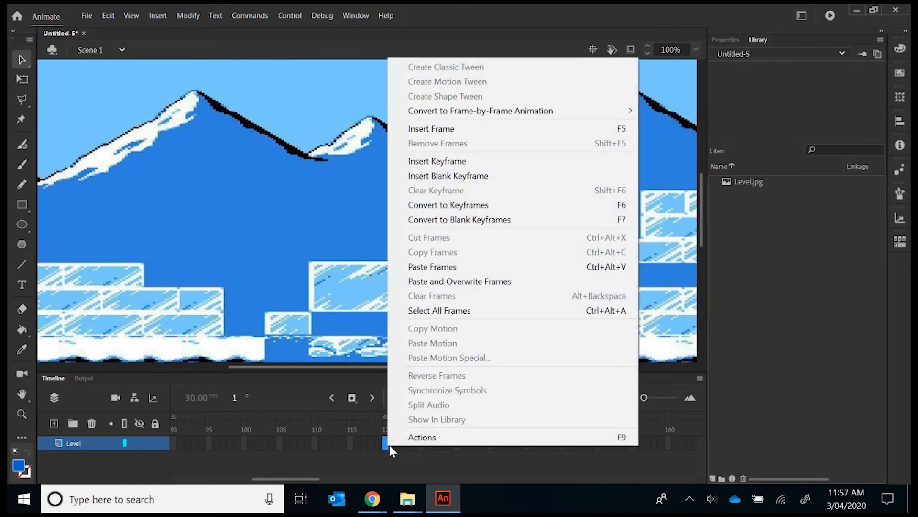
left_click(449, 129)
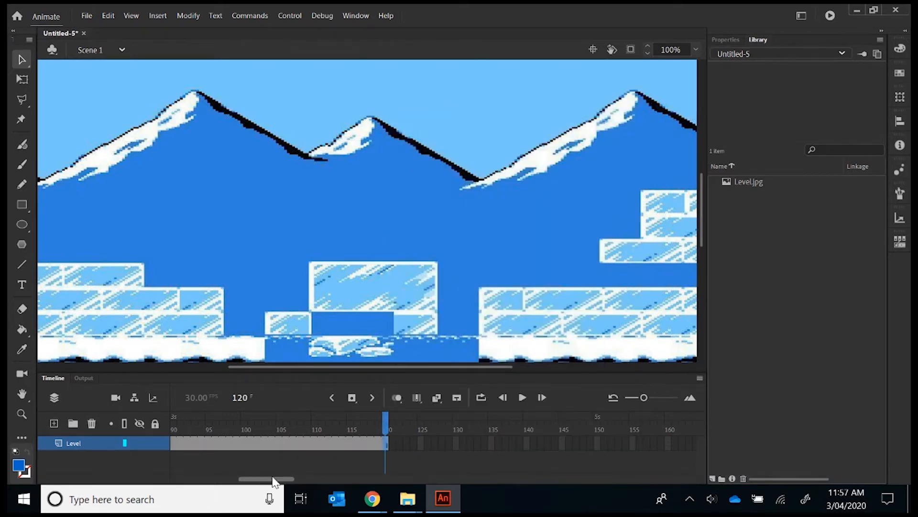
- Add a new layer above Level and name it Megaman
left_click_drag(272, 480, 113, 481)
left_click(53, 423)
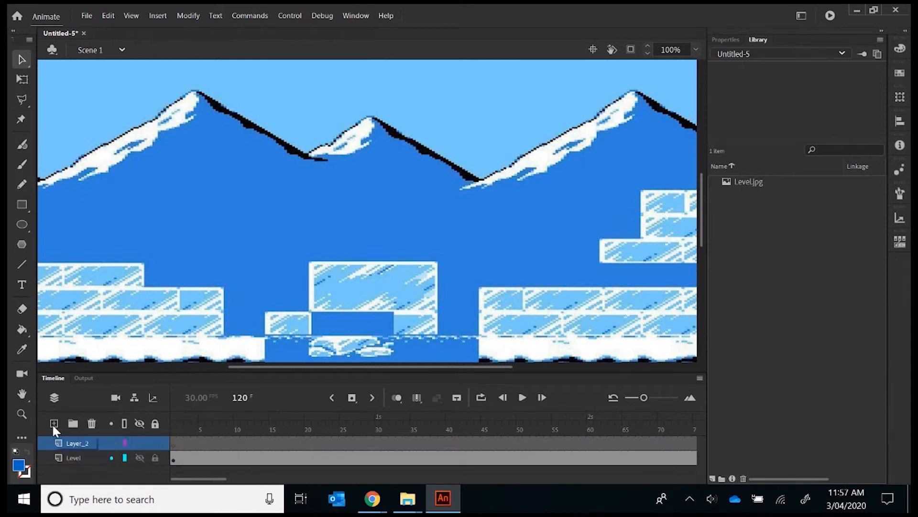
double_click(70, 442)
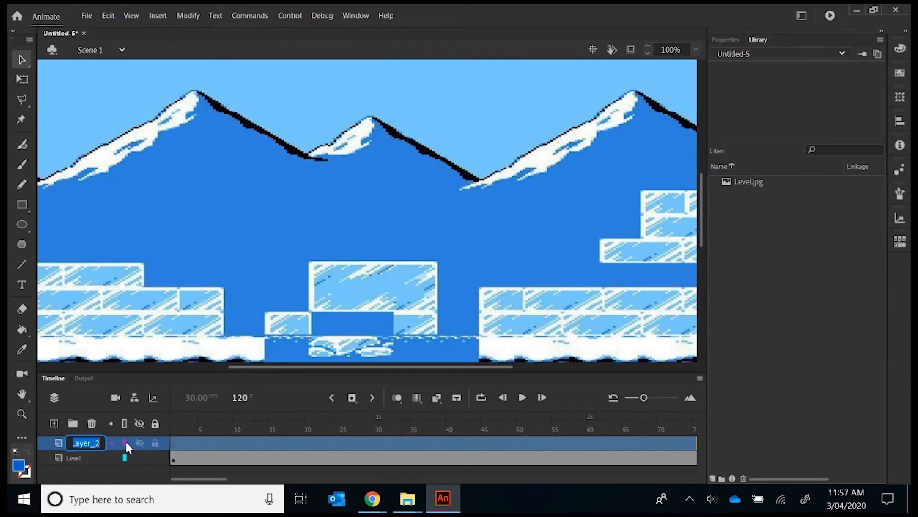
type("Megaman")
- Import only megaman_01 to frame 1 of the Megaman layer and stand it on the left end of the ice ledge
left_click(174, 442)
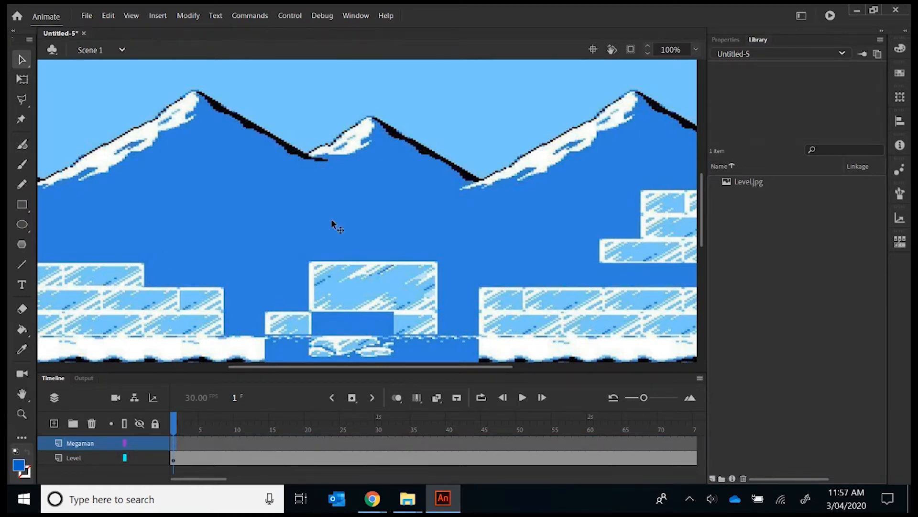
left_click(693, 48)
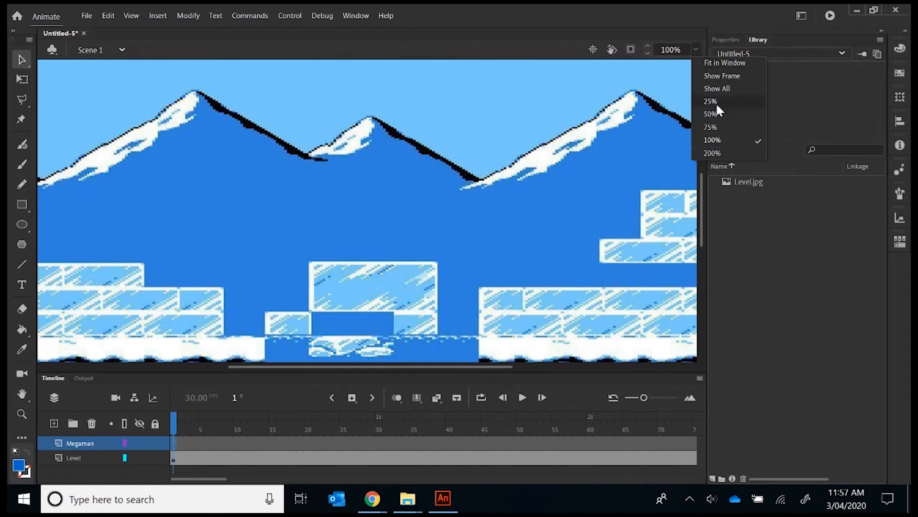
left_click(719, 146)
left_click_drag(374, 366, 251, 362)
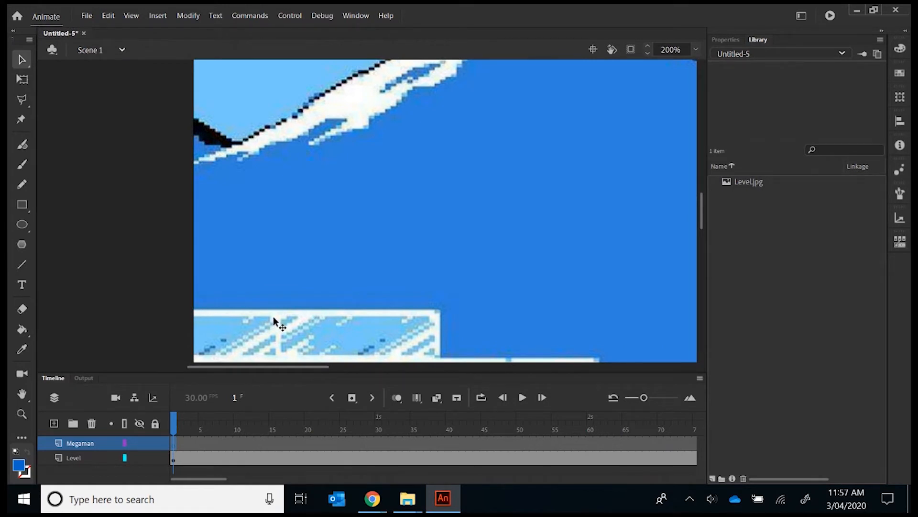
left_click(88, 17)
mouse_move(159, 213)
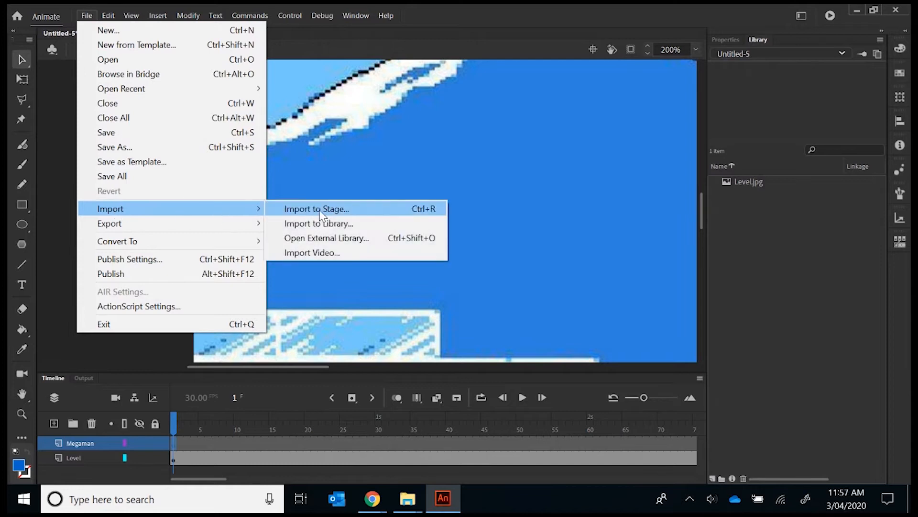
left_click(289, 210)
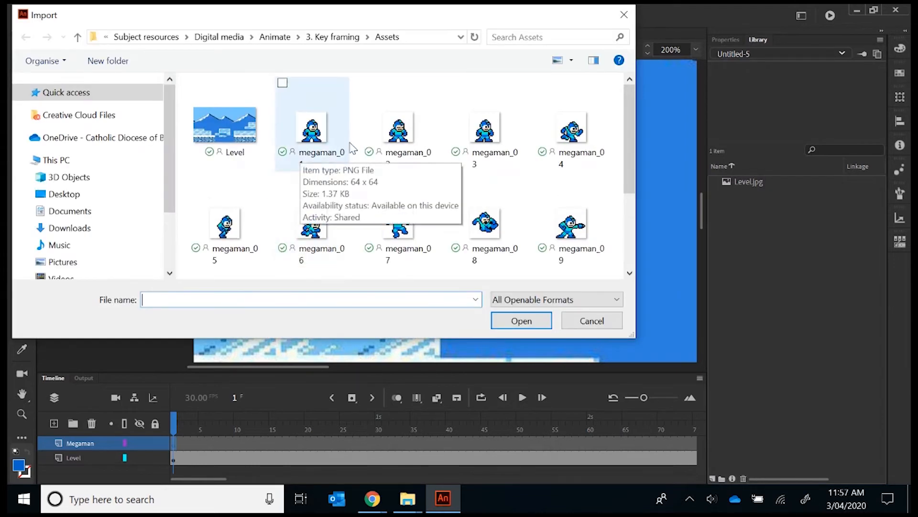
double_click(317, 137)
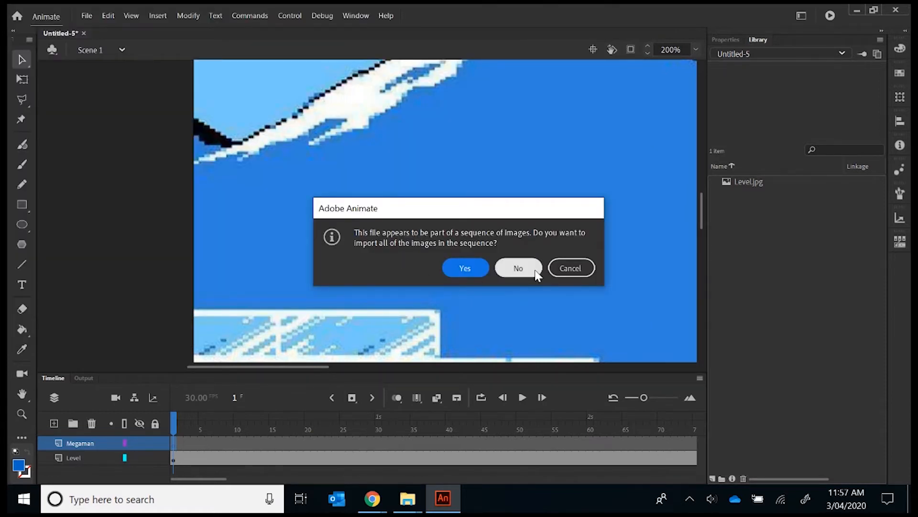
left_click(529, 276)
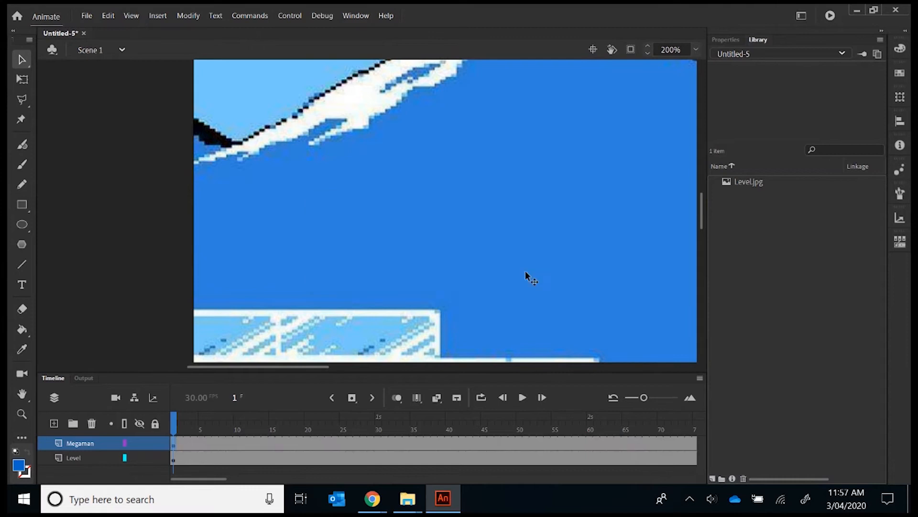
left_click_drag(376, 215, 222, 268)
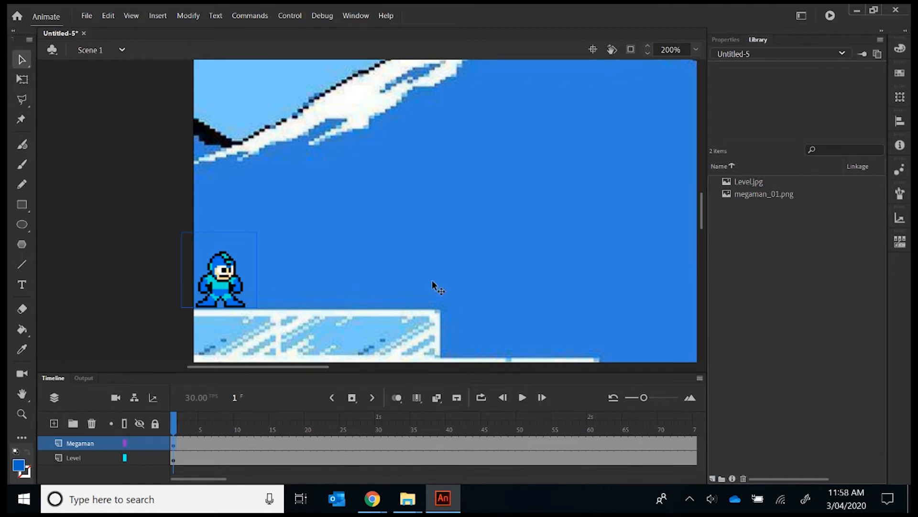
- Insert a keyframe at frame 5 of the Megaman layer and delete the sprite from it
left_click(202, 443)
right_click(201, 445)
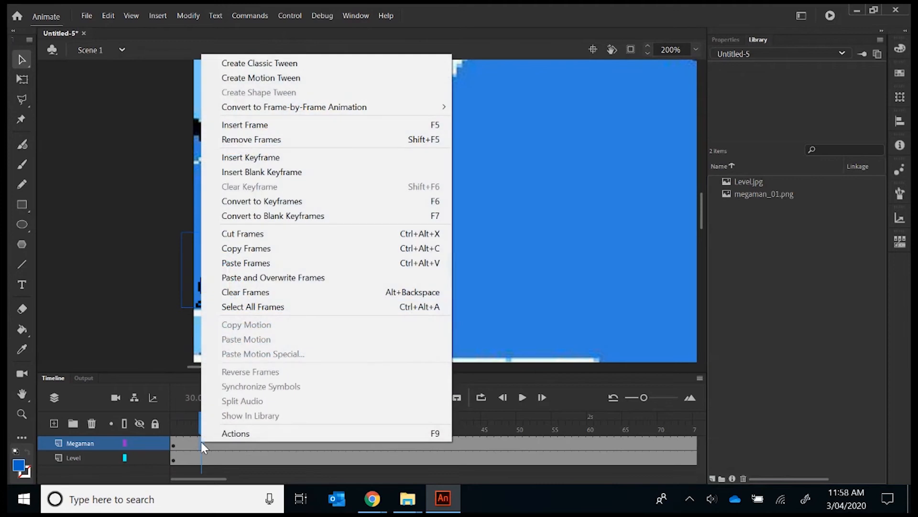
left_click(282, 159)
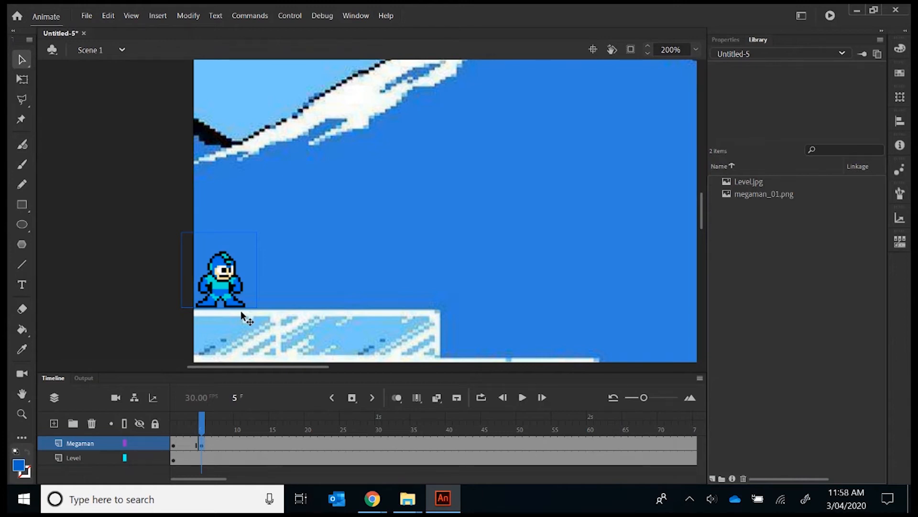
key("Delete")
- Import only the megaman_04 image, without the rest of the sequence, to the stage at frame 5
left_click(87, 16)
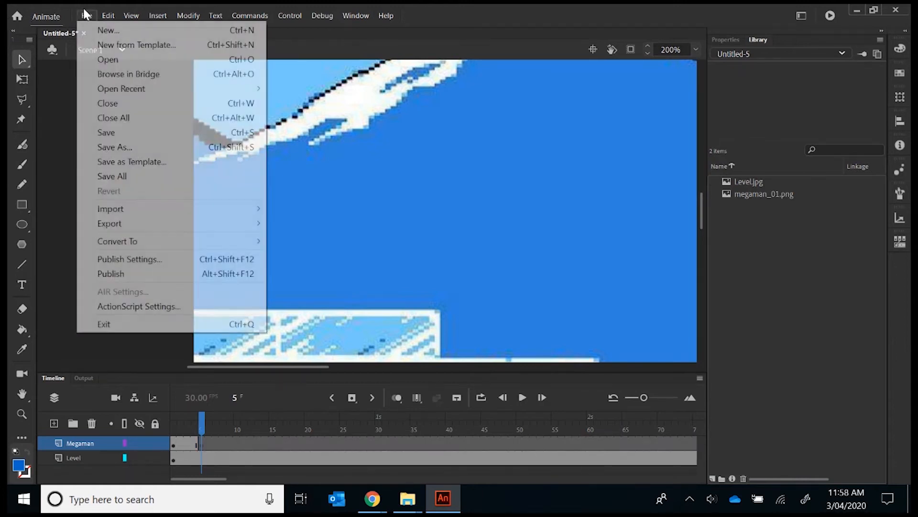
mouse_move(257, 214)
left_click(293, 209)
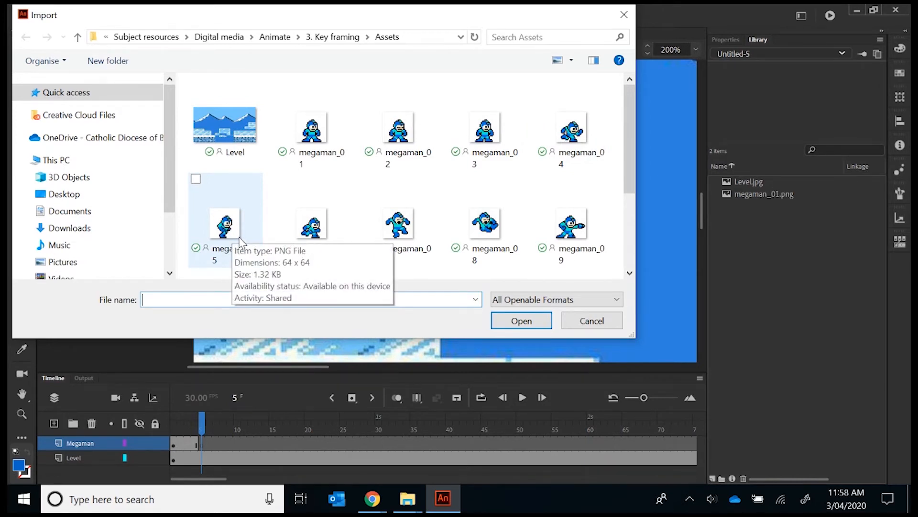
double_click(580, 136)
left_click(519, 270)
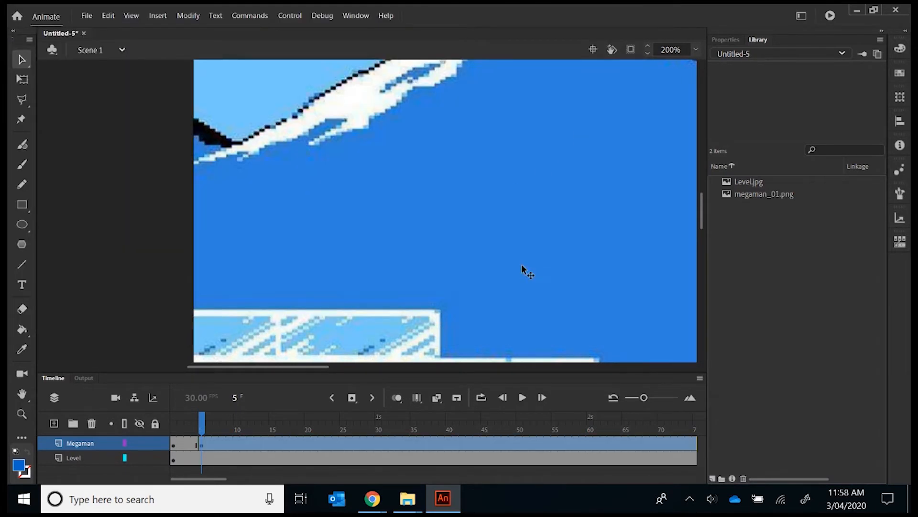
- Place the megaman_04 sprite on the ice ledge slightly ahead of the frame 1 pose, comparing both frames to adjust its spacing
left_click(172, 444)
left_click(201, 443)
left_click_drag(382, 238, 265, 312)
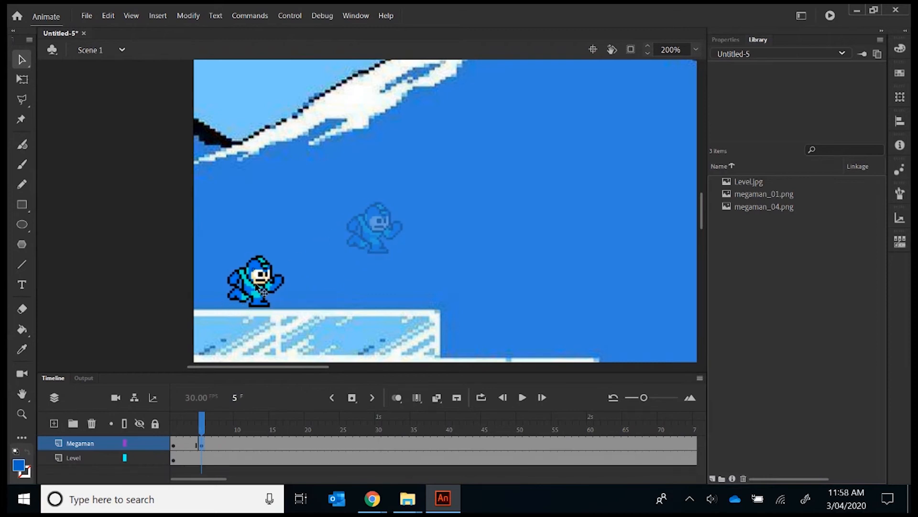
left_click(173, 444)
left_click(208, 441)
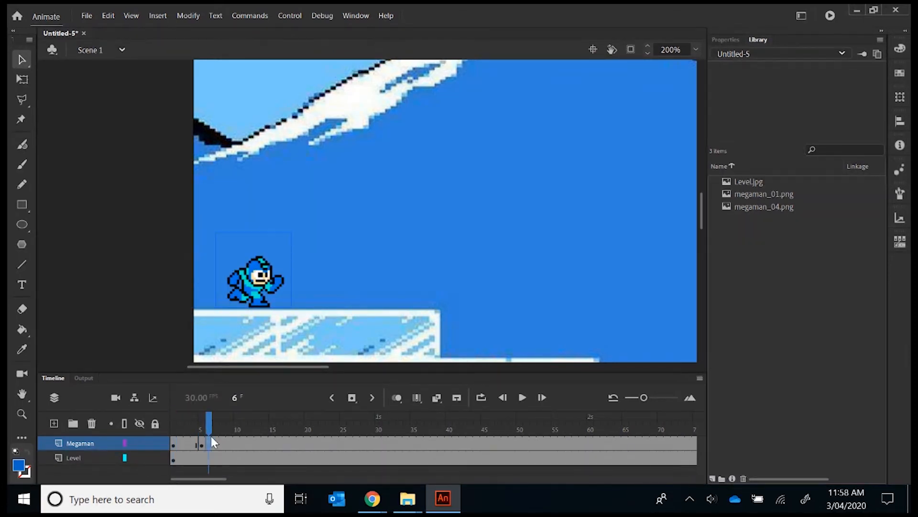
left_click(258, 299)
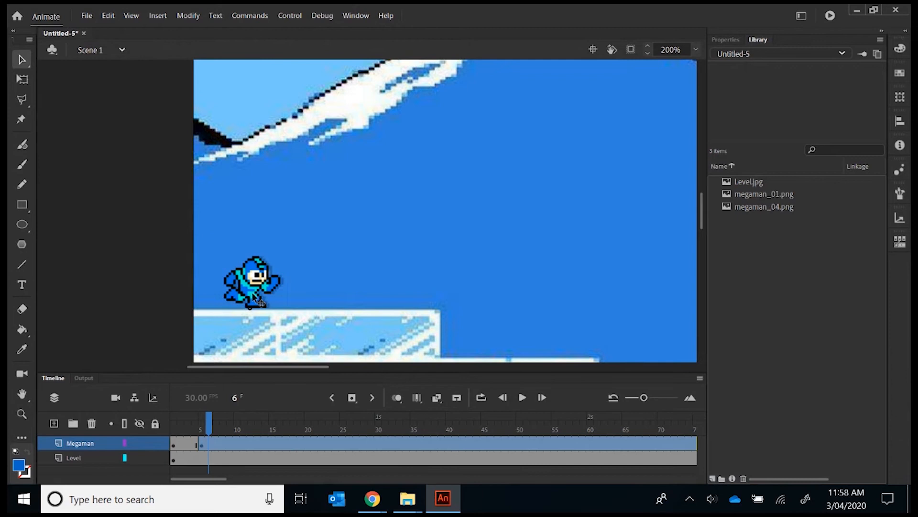
left_click(174, 444)
left_click(207, 442)
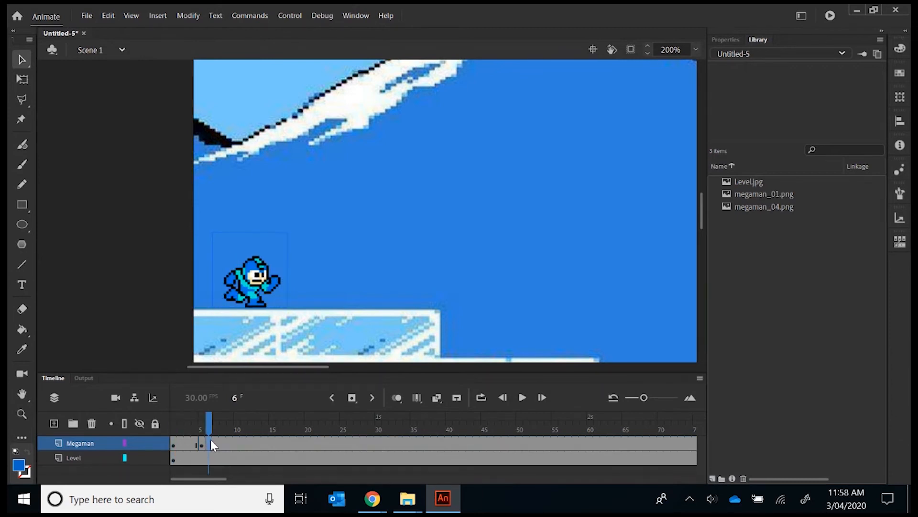
- Insert a keyframe at frame 10 of the Megaman layer and clear the sprite from it
left_click(238, 441)
right_click(237, 441)
left_click(321, 158)
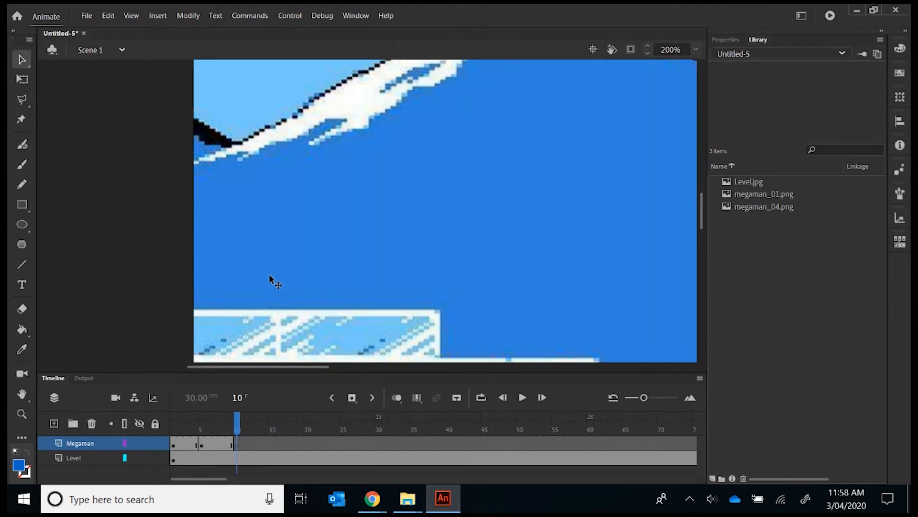
- Import only the megaman_05 image, without the rest of the sequence, to the stage at frame 10
left_click(87, 16)
mouse_move(138, 215)
left_click(306, 209)
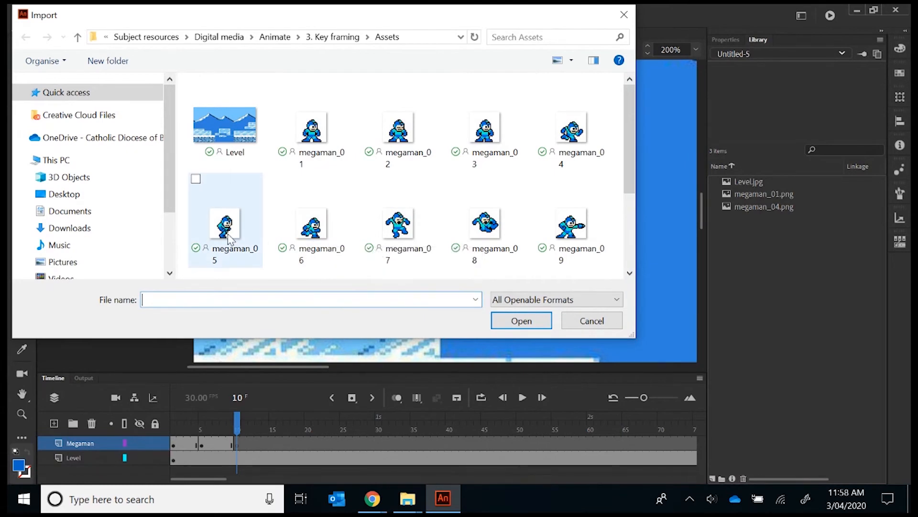
double_click(230, 237)
left_click(518, 268)
- Place the megaman_05 sprite on the ice ledge slightly ahead of the frame 5 pose, comparing both frames to check its spacing
left_click_drag(381, 229, 286, 288)
left_click(202, 440)
left_click(238, 444)
left_click(200, 440)
left_click(236, 443)
- Play the animation from frame 1 to check the movement through the first three poses
left_click(174, 446)
left_click(338, 399)
left_click(520, 397)
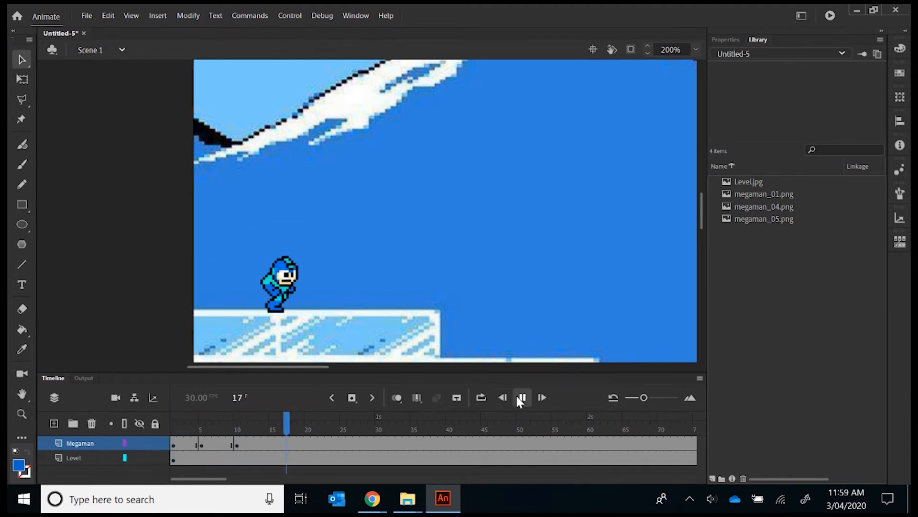
- Insert a keyframe at frame 15 of the Megaman layer and delete the sprite from it
left_click(270, 442)
right_click(272, 442)
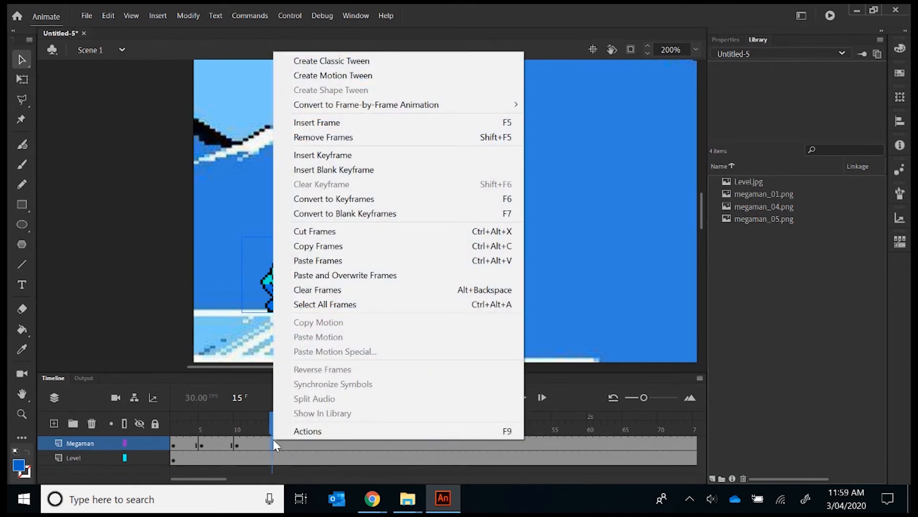
left_click(360, 154)
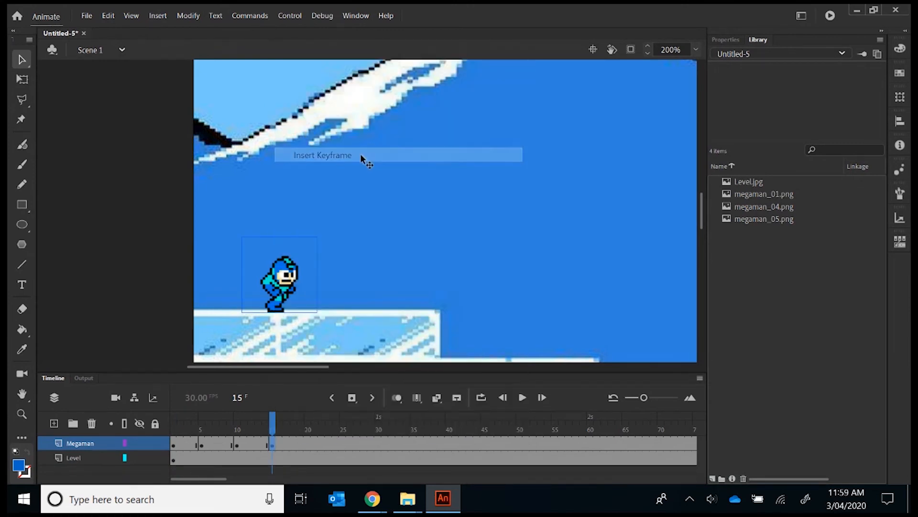
key("Delete")
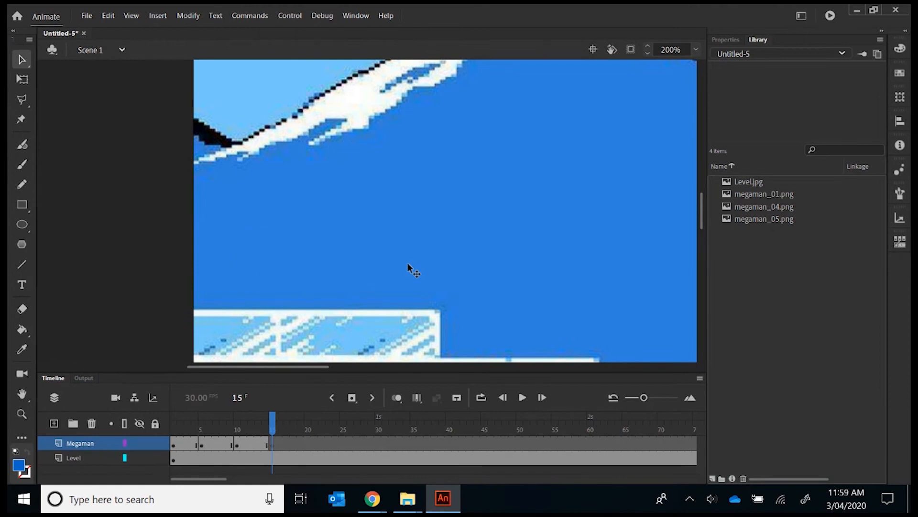
- Import only the megaman_06 image, without the rest of the sequence, to the stage at frame 15
left_click(87, 16)
mouse_move(143, 211)
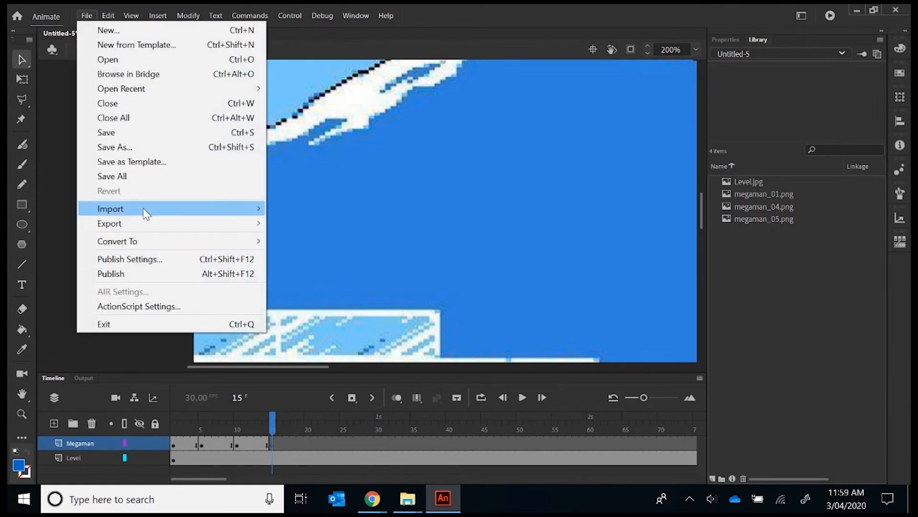
left_click(293, 209)
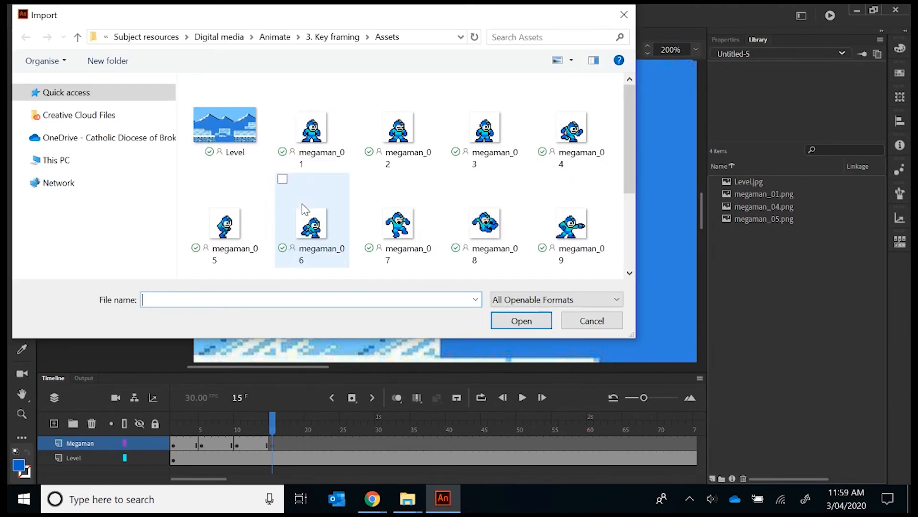
double_click(313, 233)
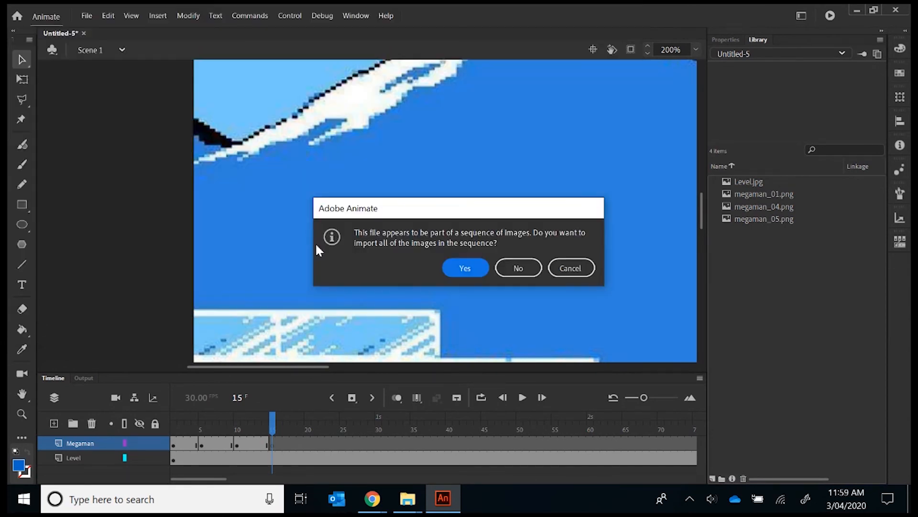
left_click(519, 268)
- Place the megaman_06 sprite on the ice ledge slightly ahead of the frame 10 pose, comparing both frames to adjust its spacing
left_click_drag(376, 227, 328, 280)
left_click(236, 442)
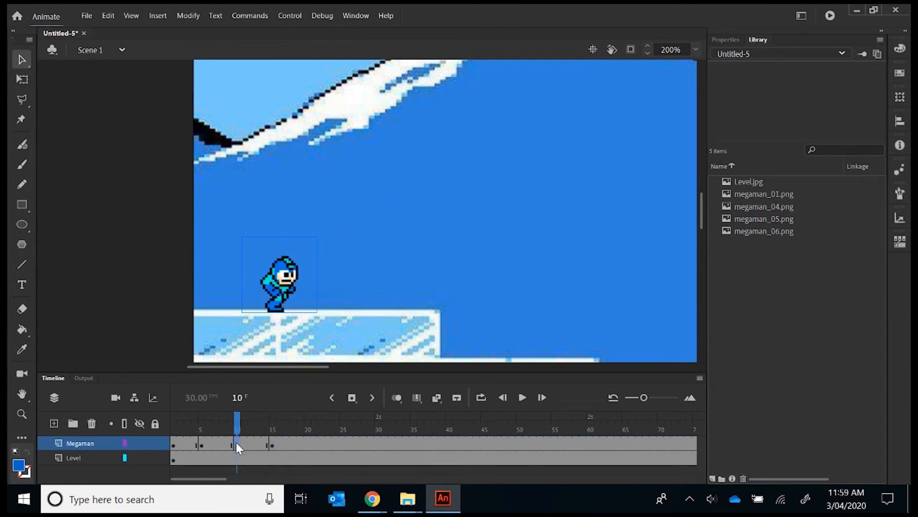
left_click_drag(274, 446, 278, 445)
left_click_drag(322, 290, 308, 291)
left_click(241, 444)
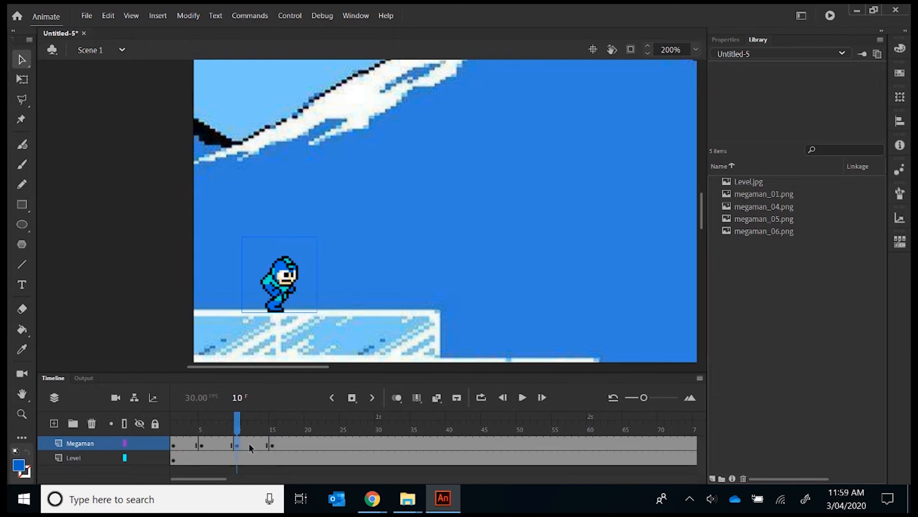
- Play the animation from frame 1 past frame 15 to review all four Megaman poses, and stop playback
left_click(174, 447)
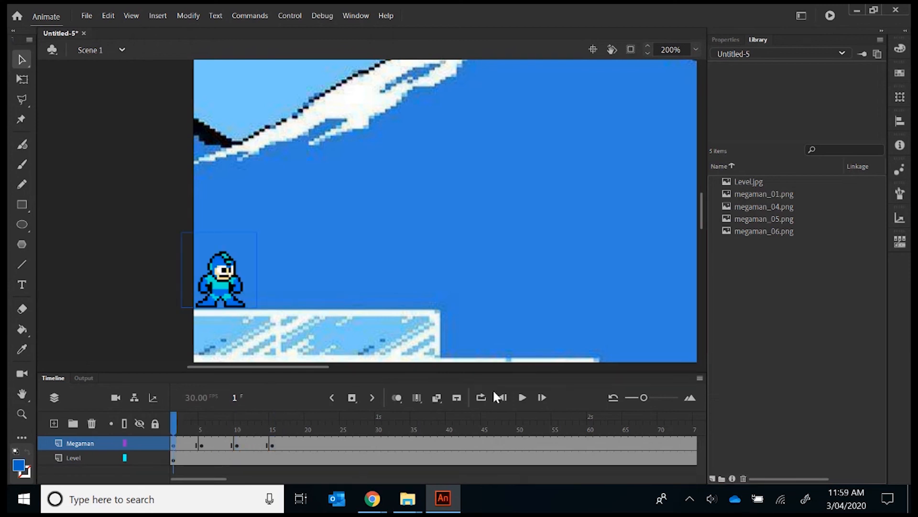
left_click(522, 398)
left_click(524, 398)
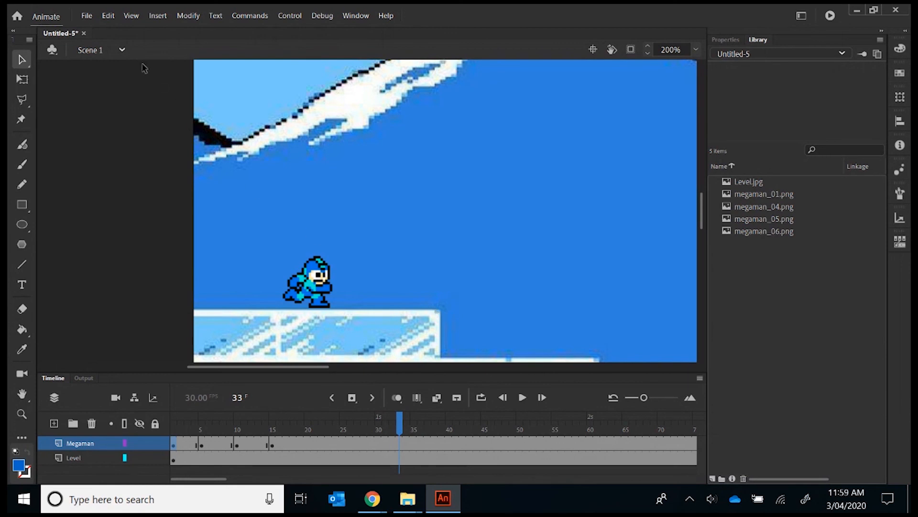
left_click(84, 22)
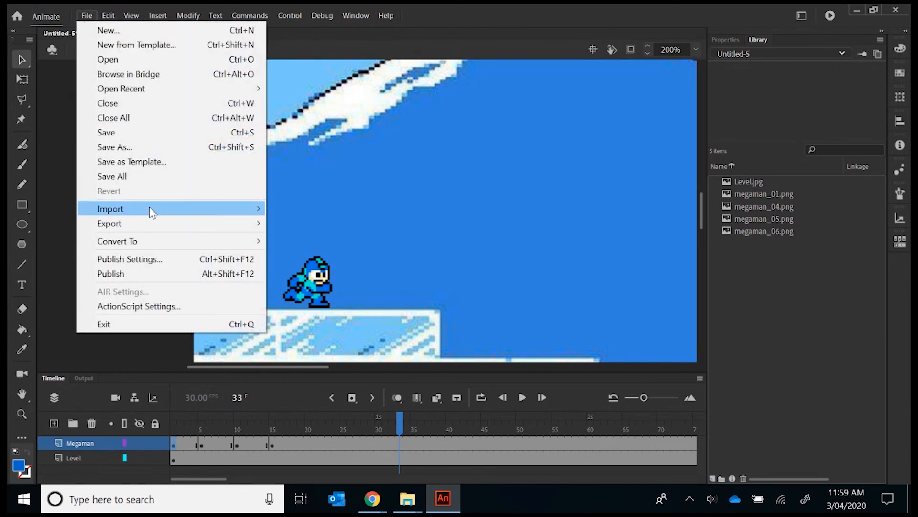
mouse_move(144, 215)
left_click(287, 211)
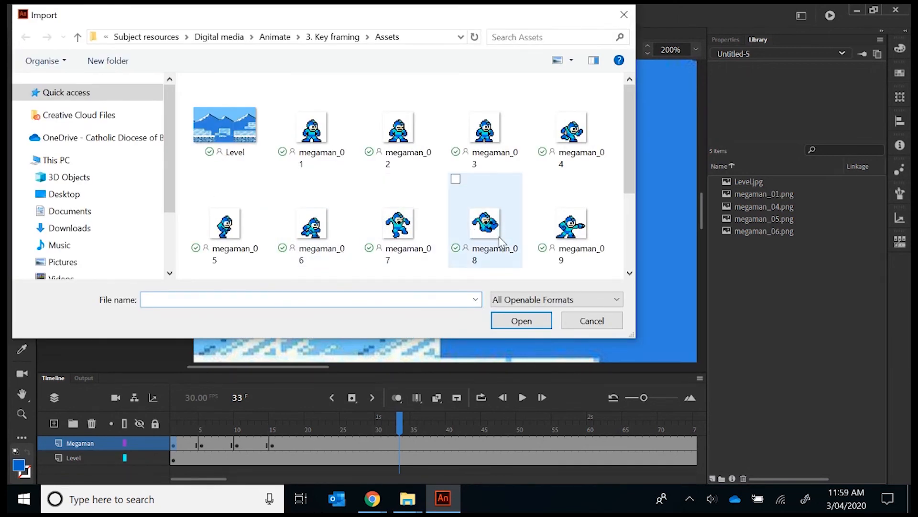
left_click(593, 321)
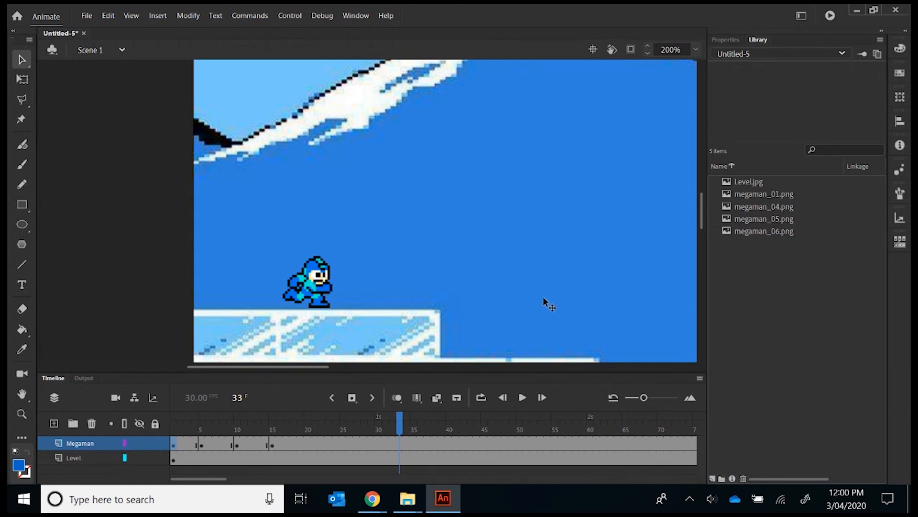